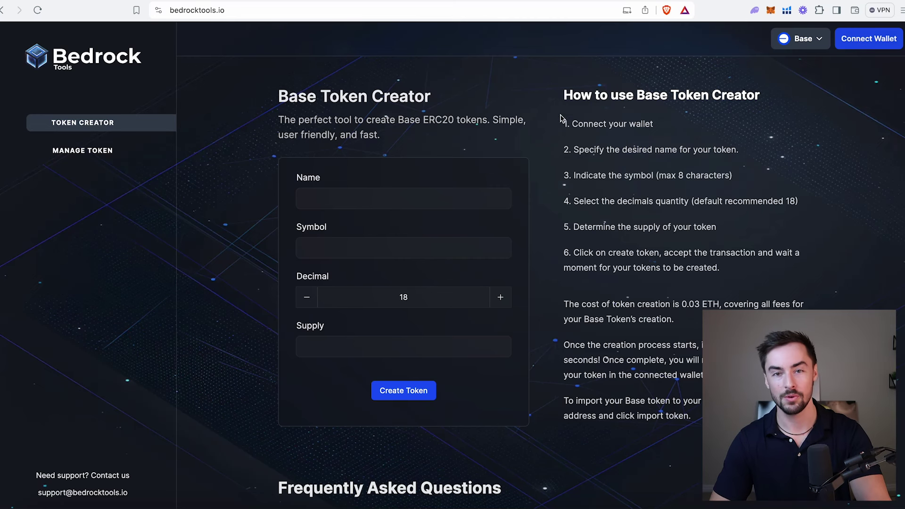
# Connect the MetaMask wallet to Bedrock Tools on the Base network.
pyautogui.click(870, 40)
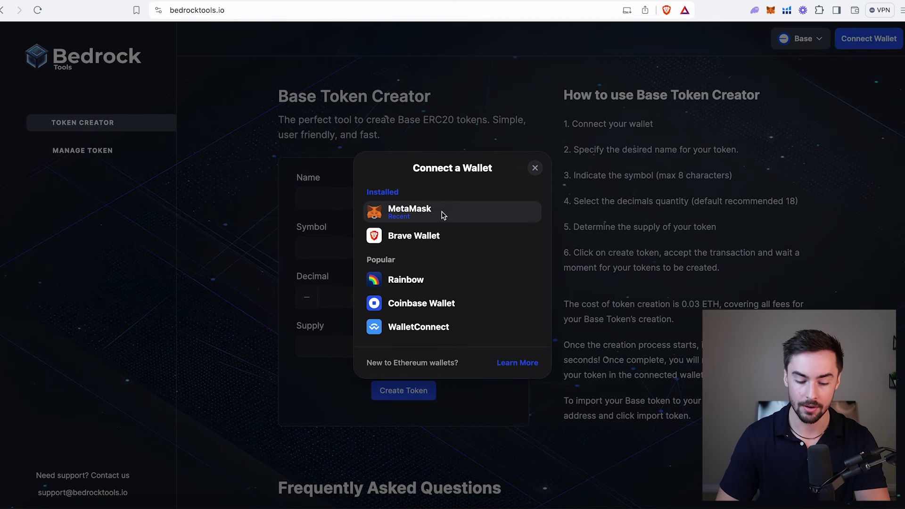
pyautogui.click(441, 213)
pyautogui.click(865, 289)
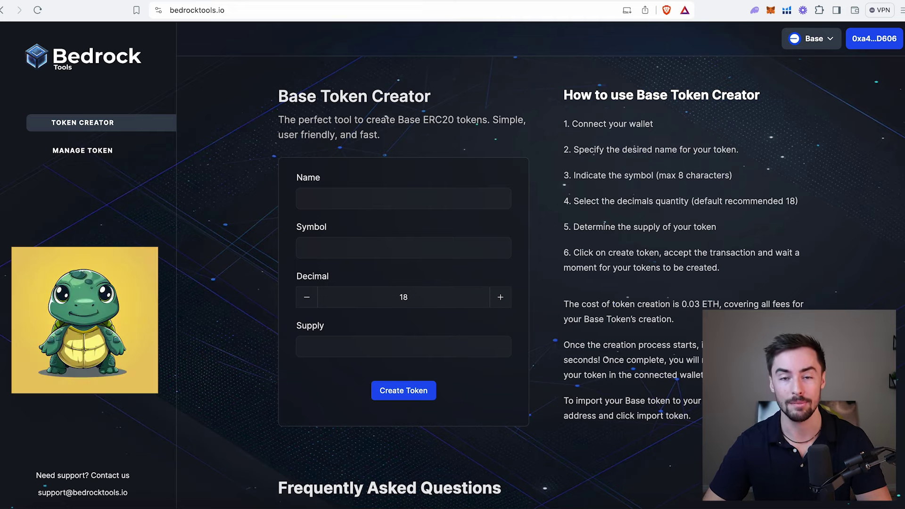
pyautogui.write('y')
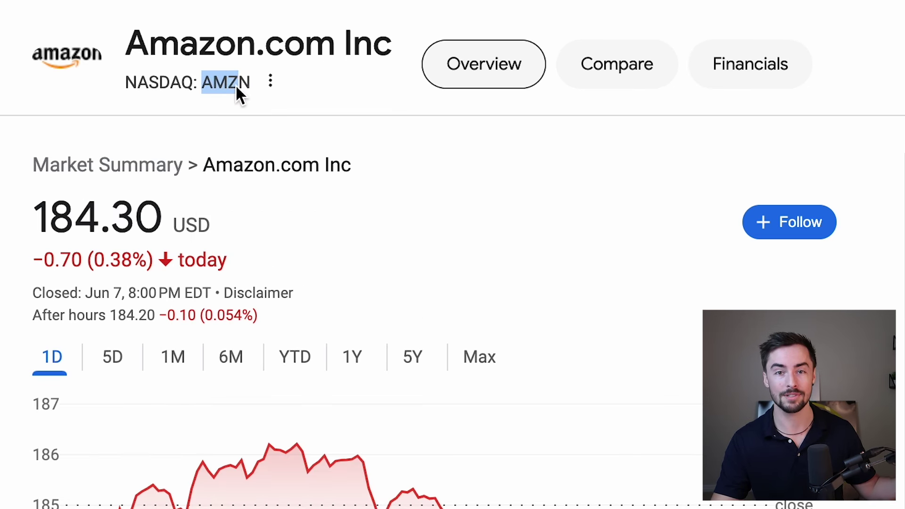
pyautogui.click(268, 124)
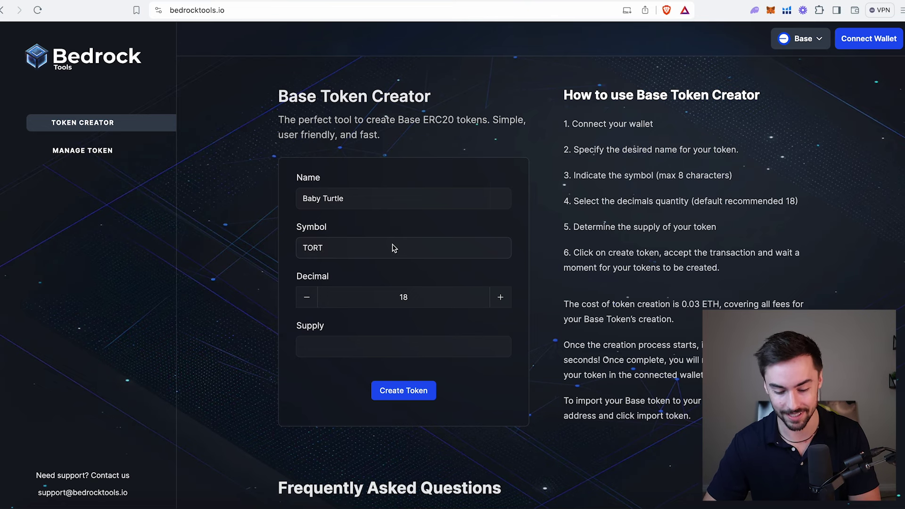
pyautogui.click(352, 353)
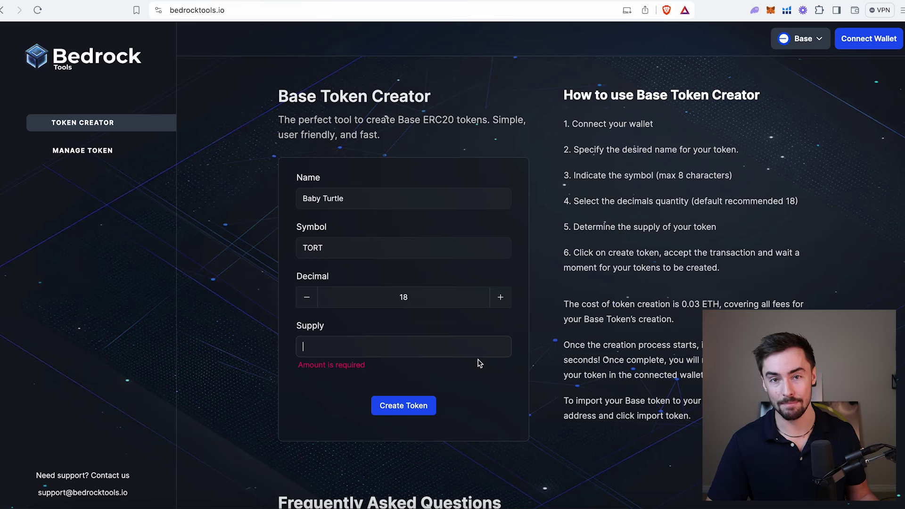
pyautogui.write('100000000')
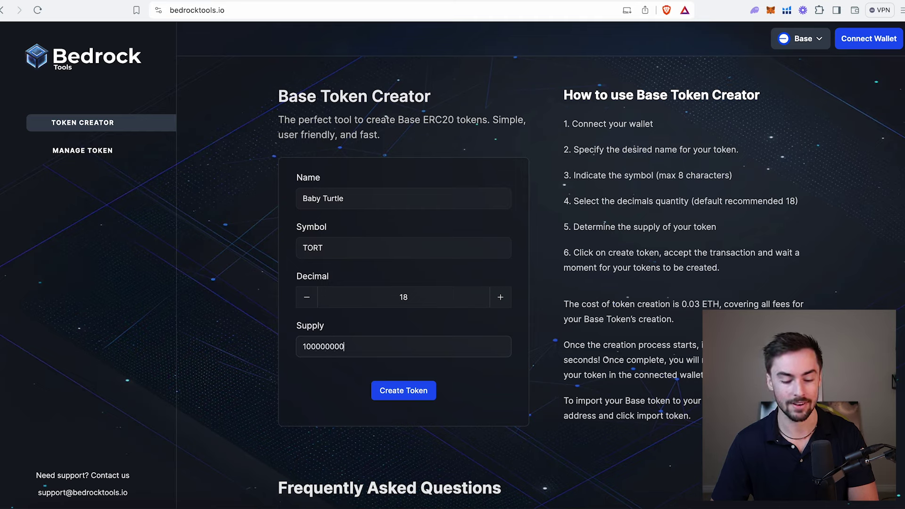
pyautogui.write('00')
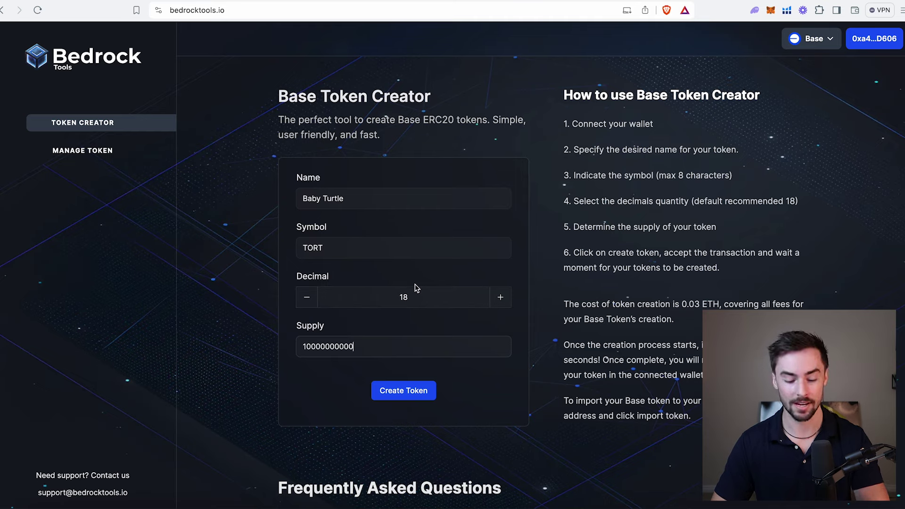
# Create the Baby Turtle token, approve the 0.03 ETH fee in MetaMask, and check its status.
pyautogui.click(401, 391)
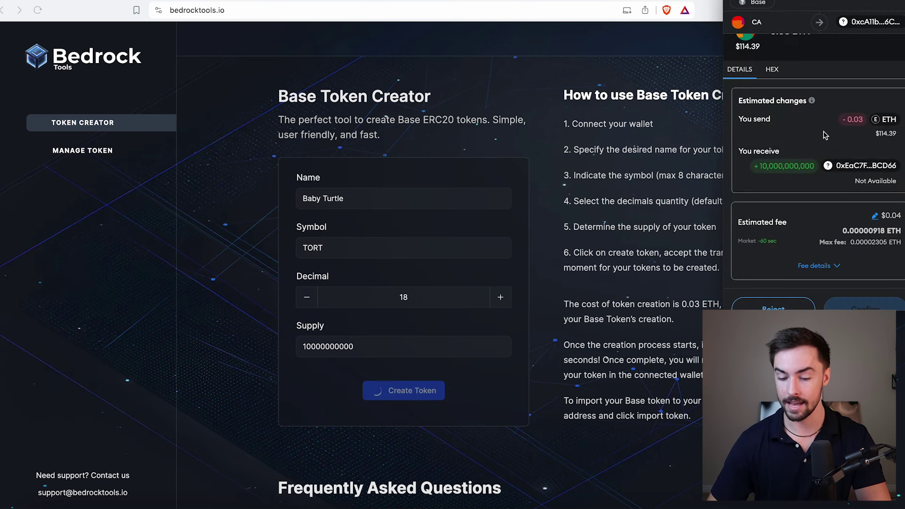
pyautogui.scroll(-3, 825, 139)
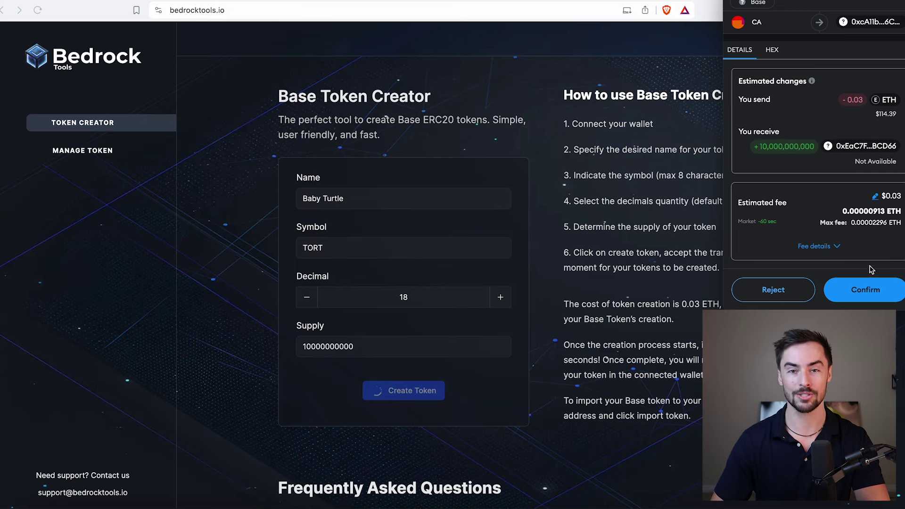
pyautogui.click(872, 290)
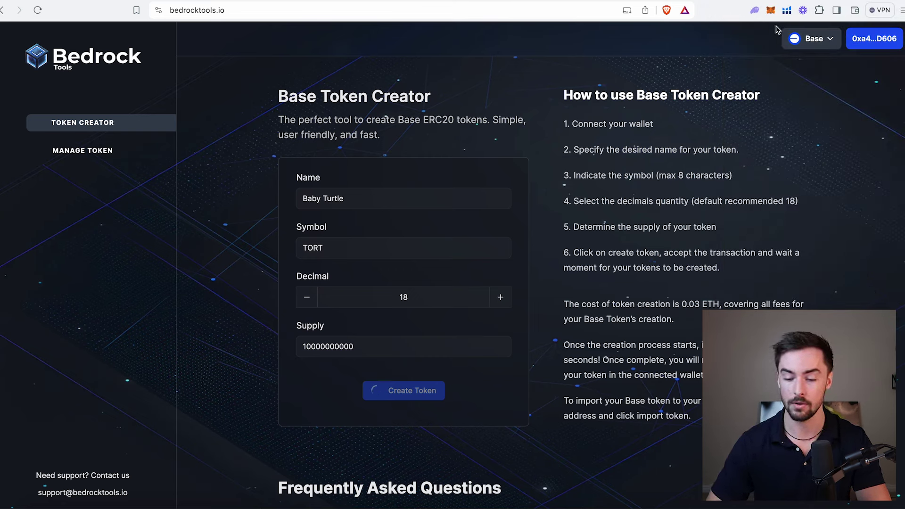
pyautogui.click(772, 11)
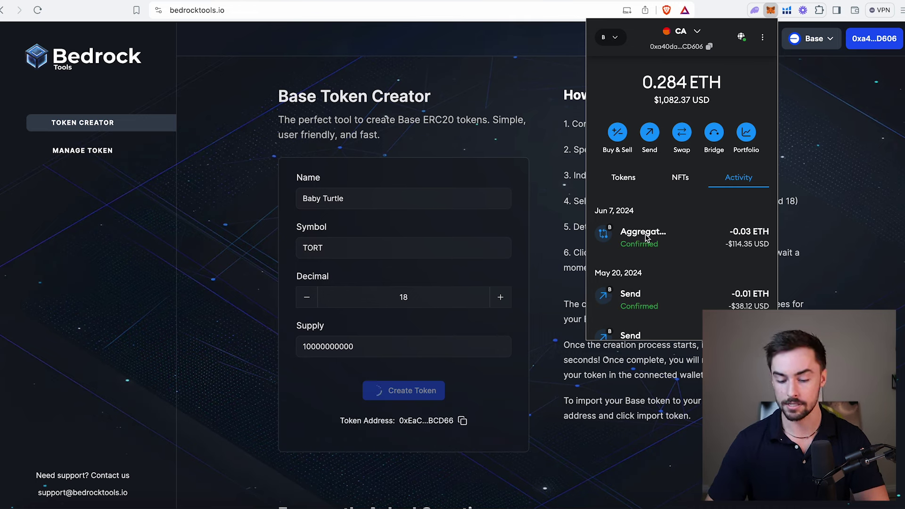
# Import TORT into MetaMask as a custom token using its pasted contract address.
pyautogui.click(809, 43)
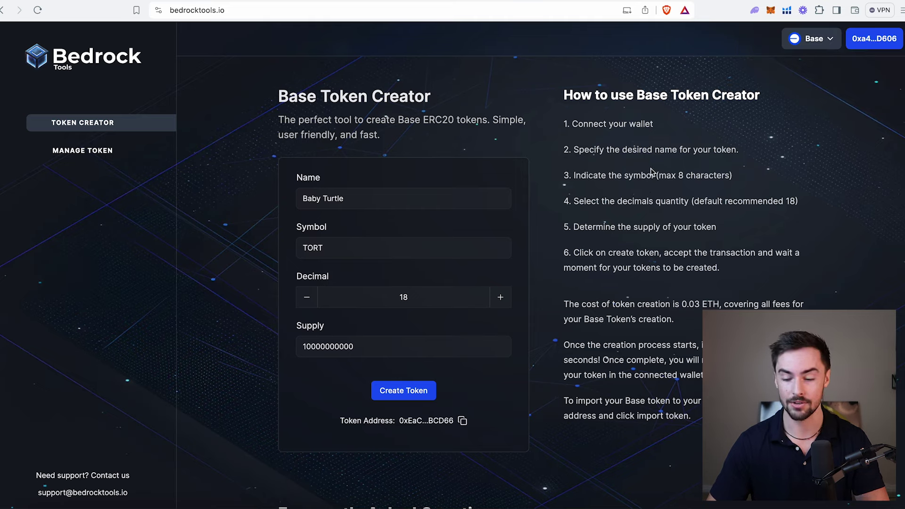
pyautogui.click(771, 14)
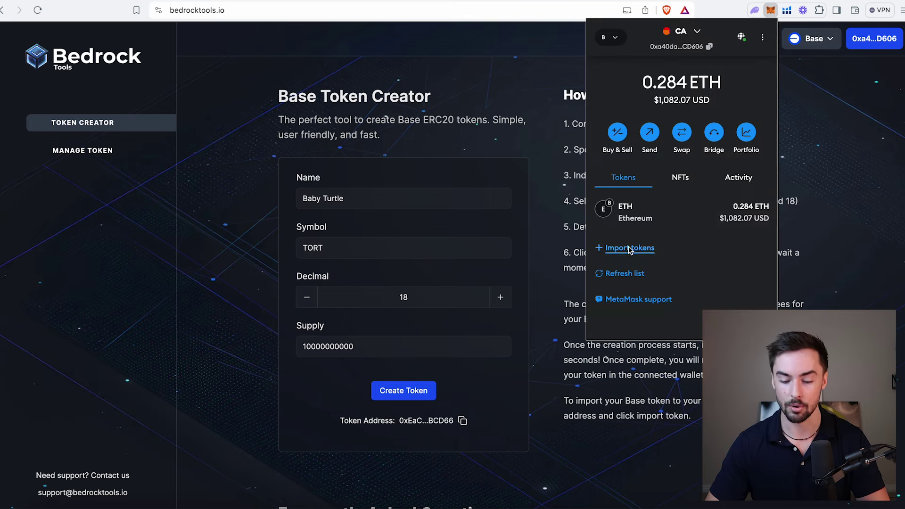
pyautogui.click(630, 249)
pyautogui.click(711, 69)
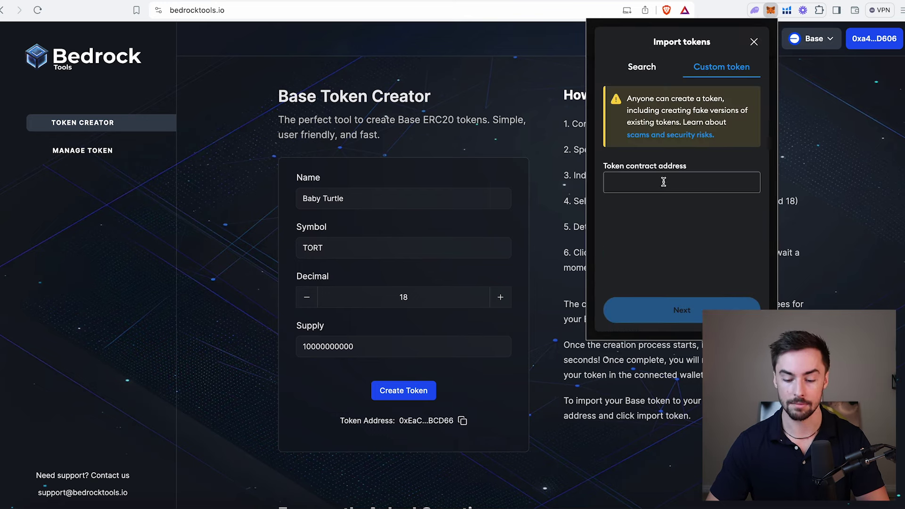
pyautogui.click(664, 182)
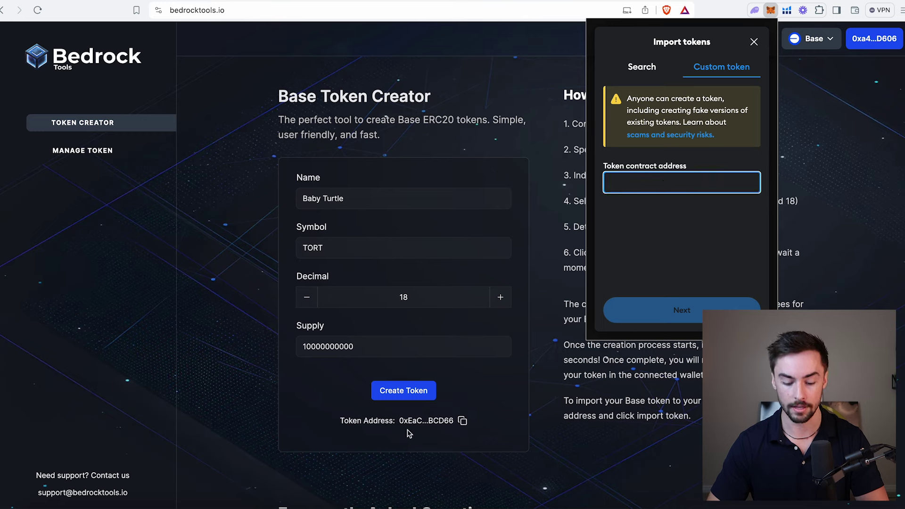
pyautogui.press('super+v')
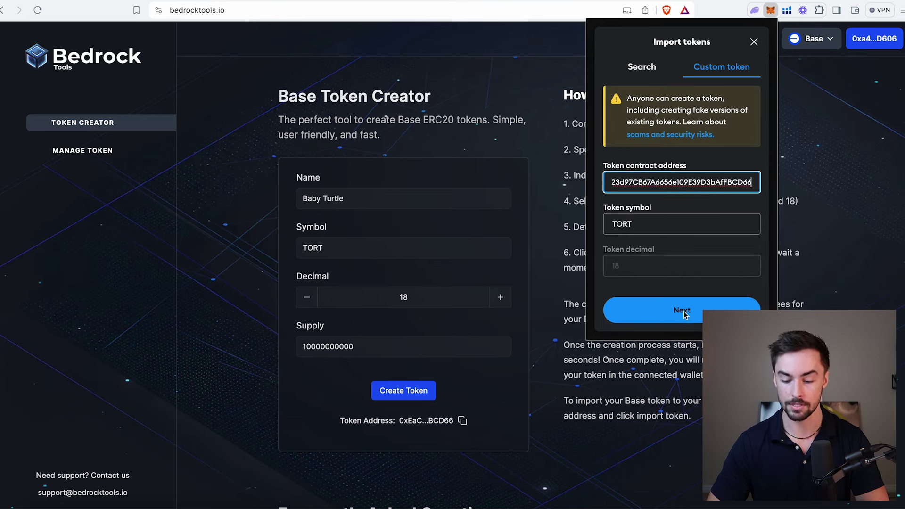
pyautogui.click(692, 318)
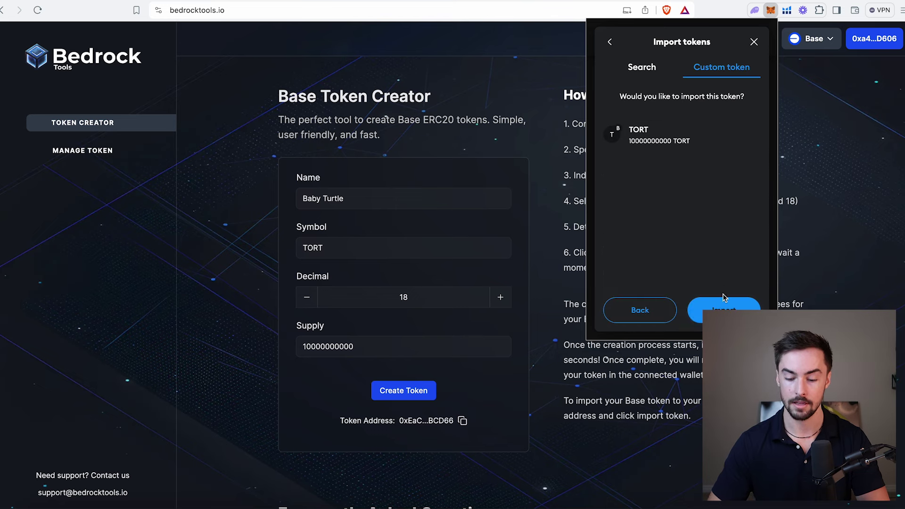
pyautogui.click(725, 304)
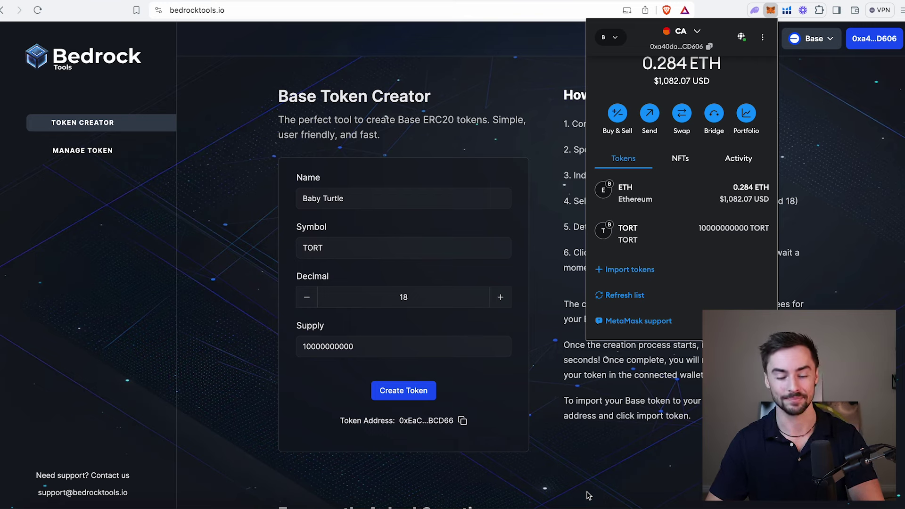
pyautogui.click(588, 495)
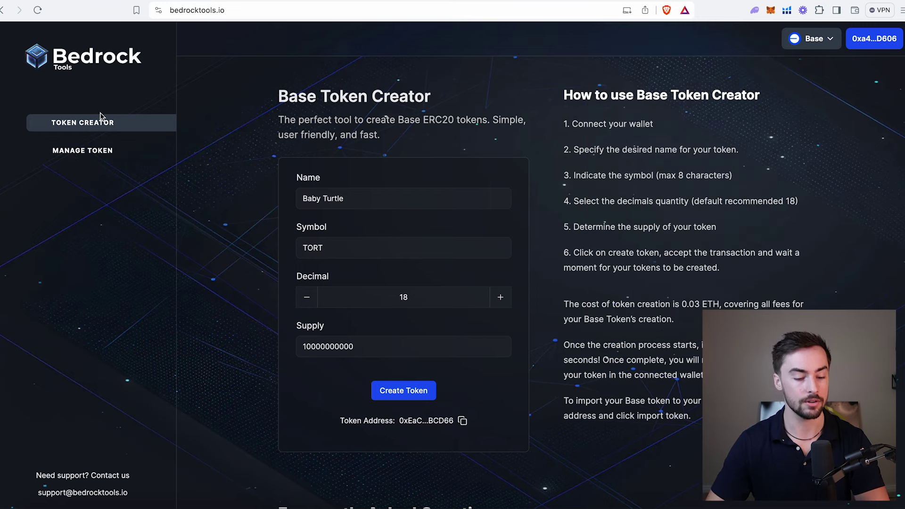
# Go to Manage Token > Add Liquidity and enter 1 as the ETH amount.
pyautogui.click(79, 153)
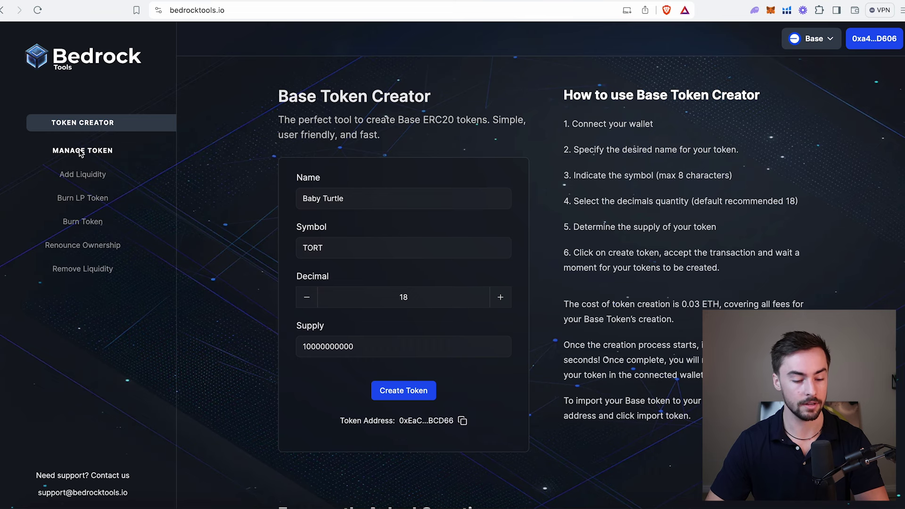
pyautogui.click(79, 175)
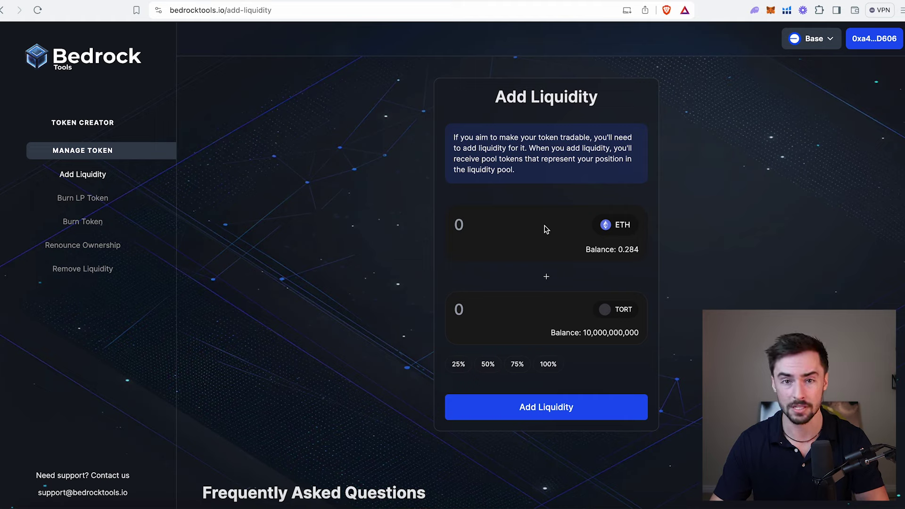
pyautogui.click(546, 230)
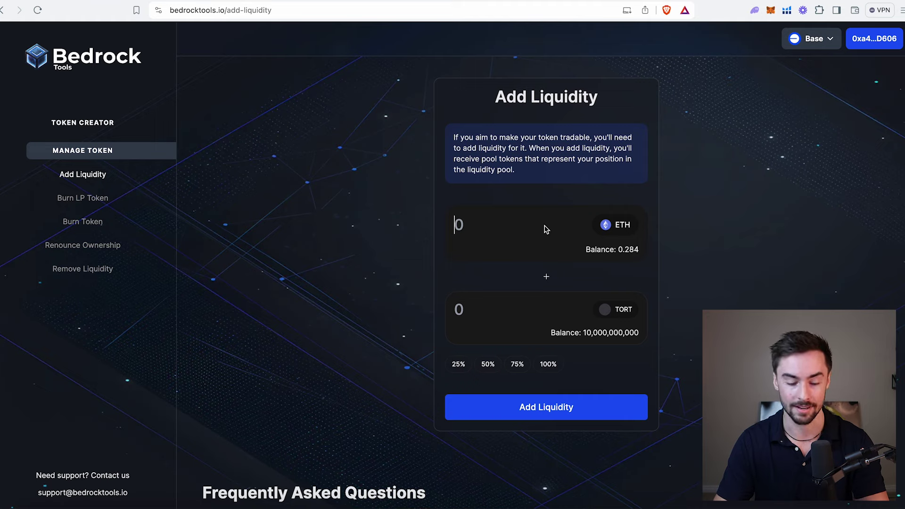
pyautogui.write('1')
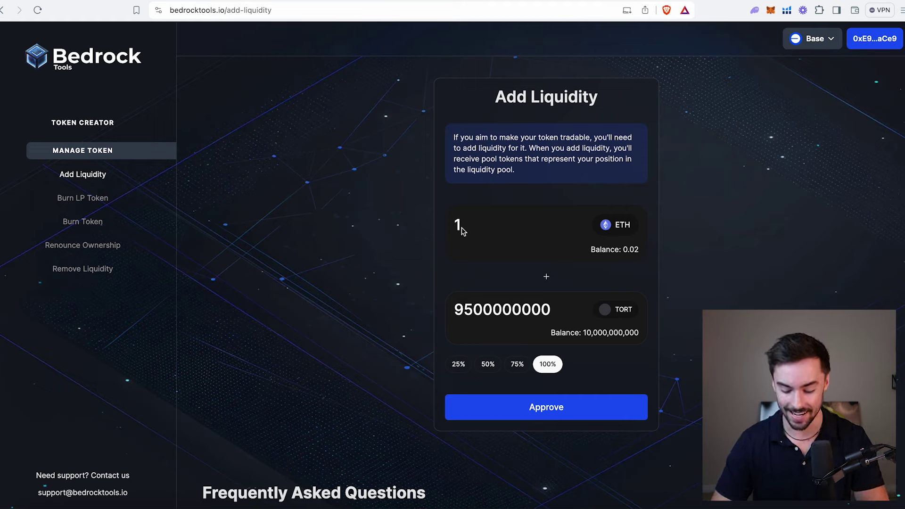
# Change the ETH amount from 1 to .0001 by prefixing it with .00.
pyautogui.click(456, 228)
pyautogui.write('.00')
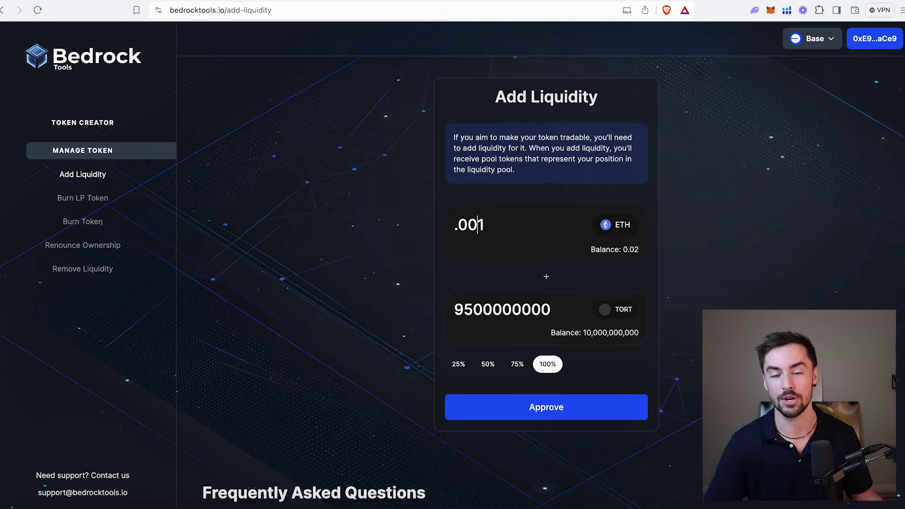
pyautogui.write('0')
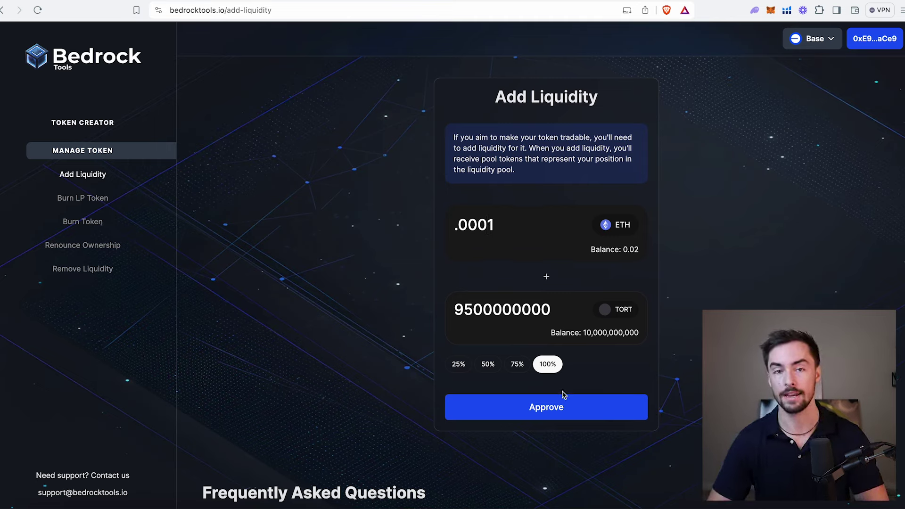
pyautogui.click(560, 410)
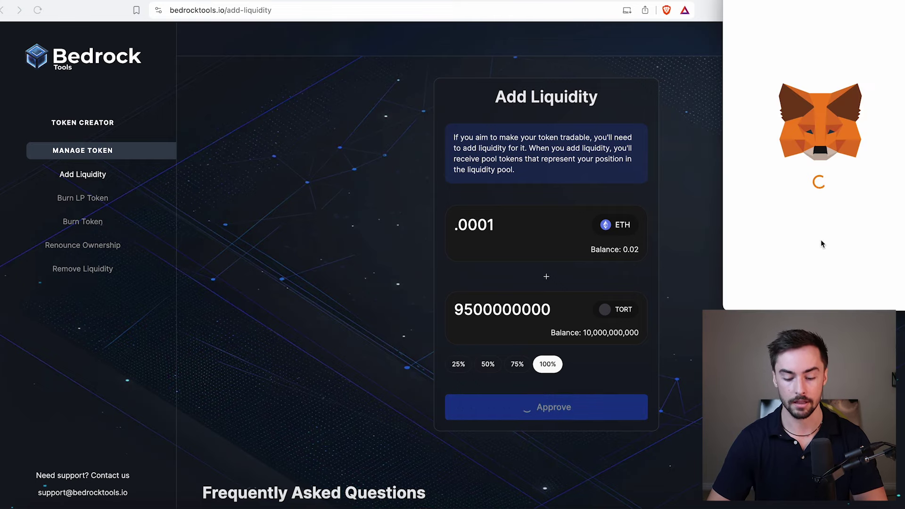
pyautogui.moveTo(855, 1); pyautogui.dragTo(790, 26)
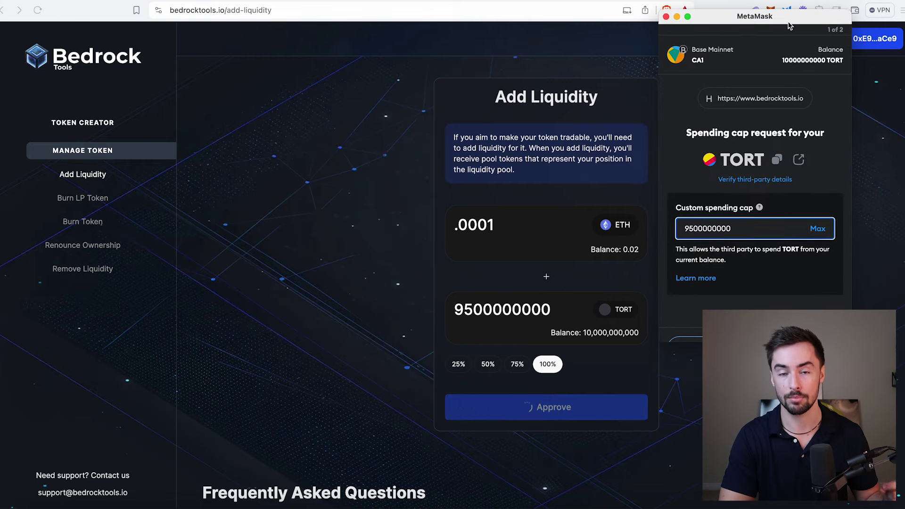
pyautogui.scroll(-2, 759, 236)
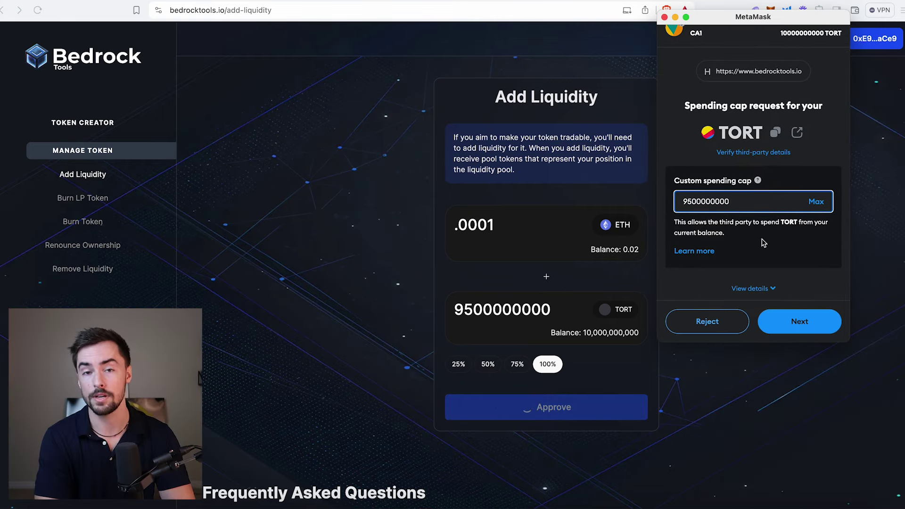
pyautogui.click(802, 329)
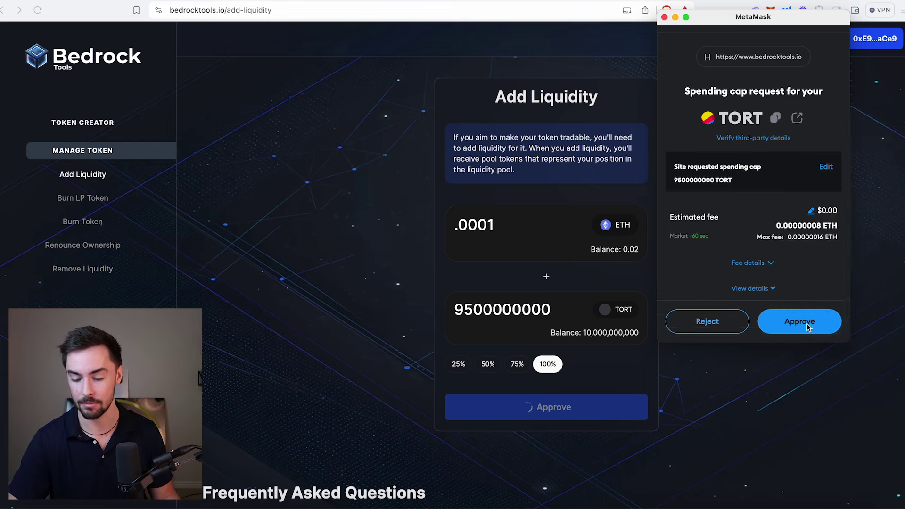
pyautogui.click(808, 328)
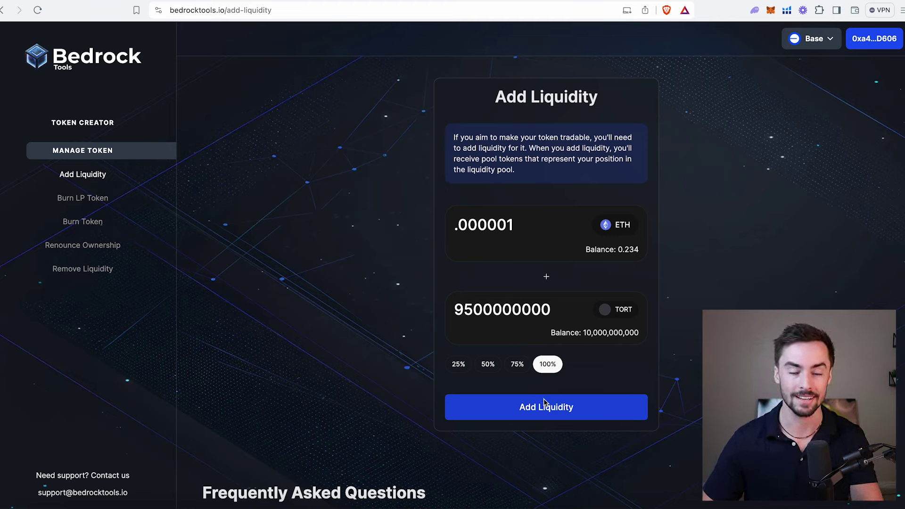
pyautogui.moveTo(458, 225); pyautogui.dragTo(514, 225)
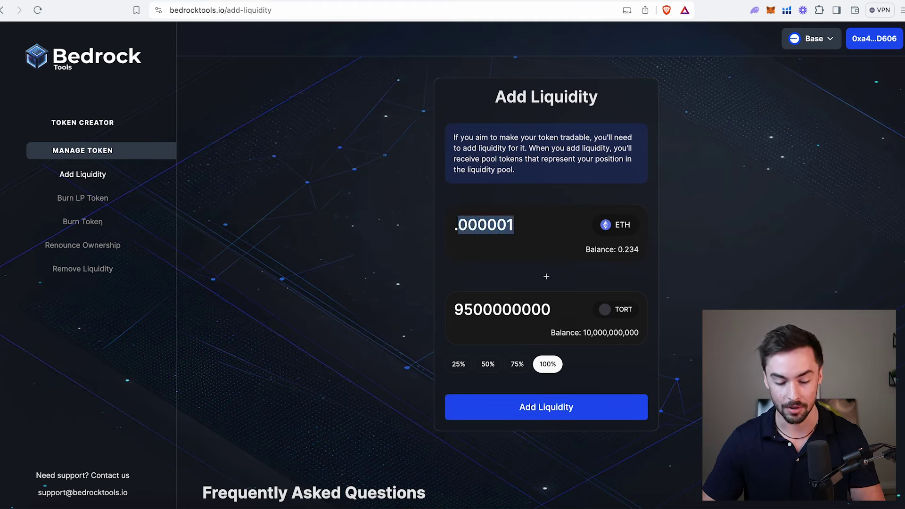
pyautogui.write('4')
pyautogui.doubleClick(480, 228)
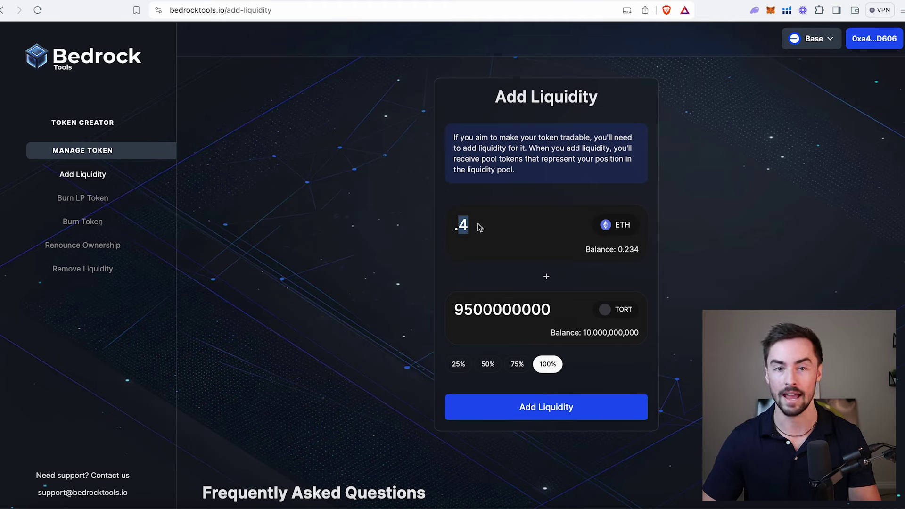
pyautogui.press('super+z')
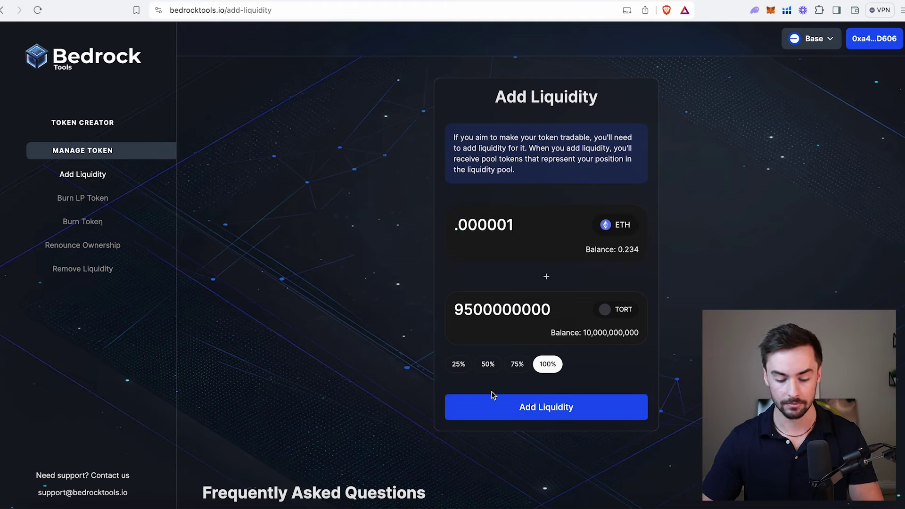
pyautogui.click(508, 412)
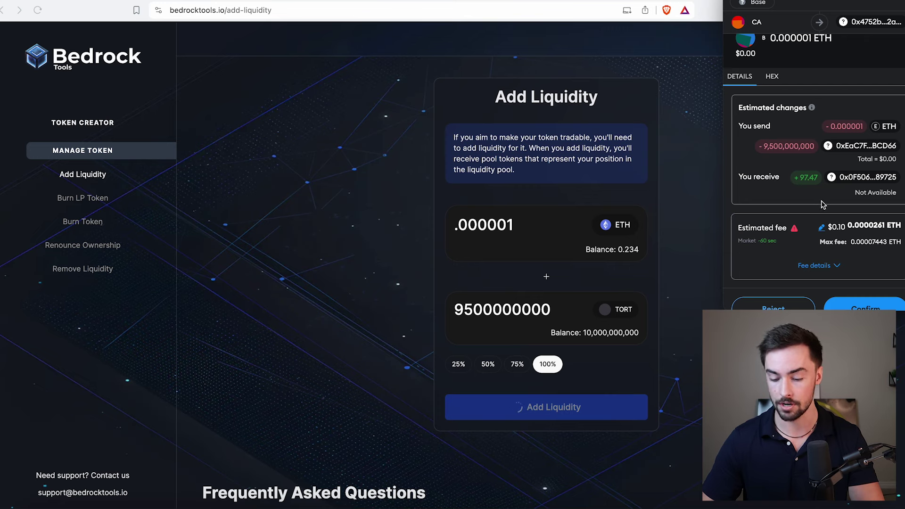
# Review the 0.000001 ETH and 9,500,000,000 TORT deposit and its fee, then confirm it.
pyautogui.scroll(-1, 824, 205)
pyautogui.scroll(1, 838, 214)
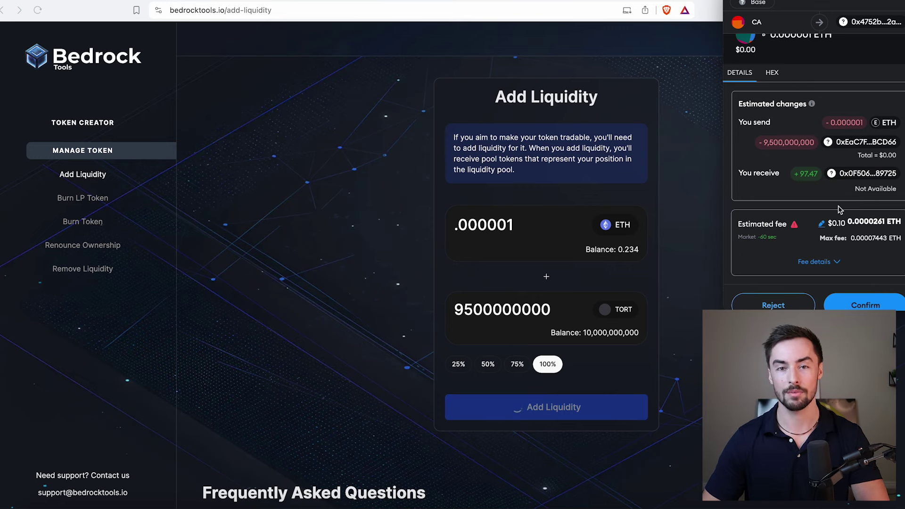
pyautogui.scroll(-1, 856, 264)
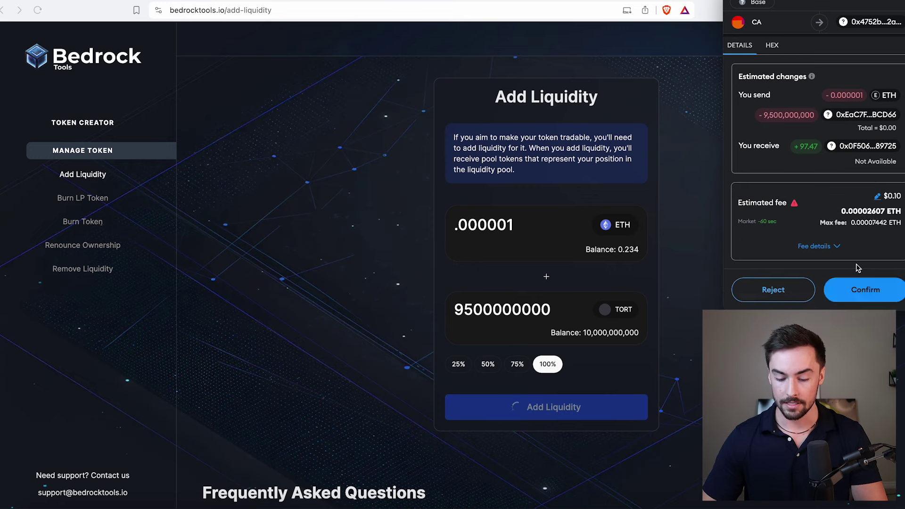
pyautogui.click(859, 290)
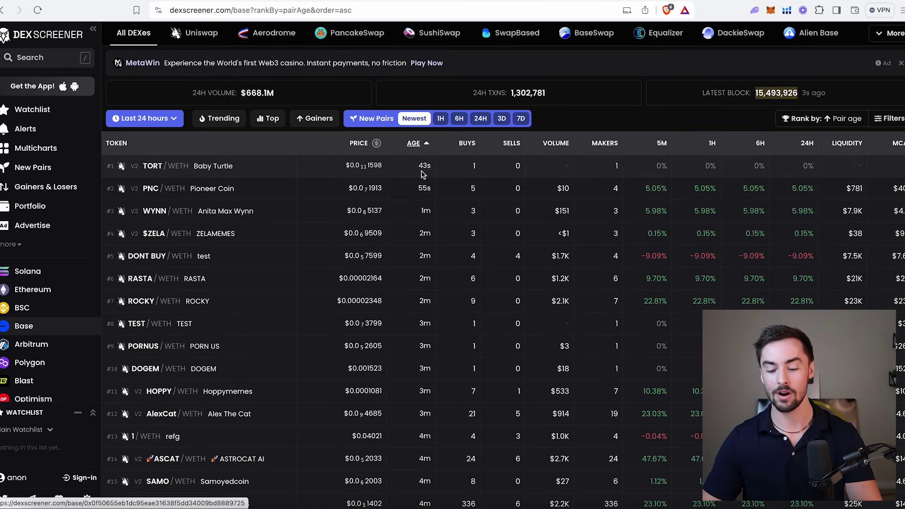
# Open the TORT/WETH Baby Turtle row from DEX Screener's newest Base pairs.
pyautogui.click(156, 168)
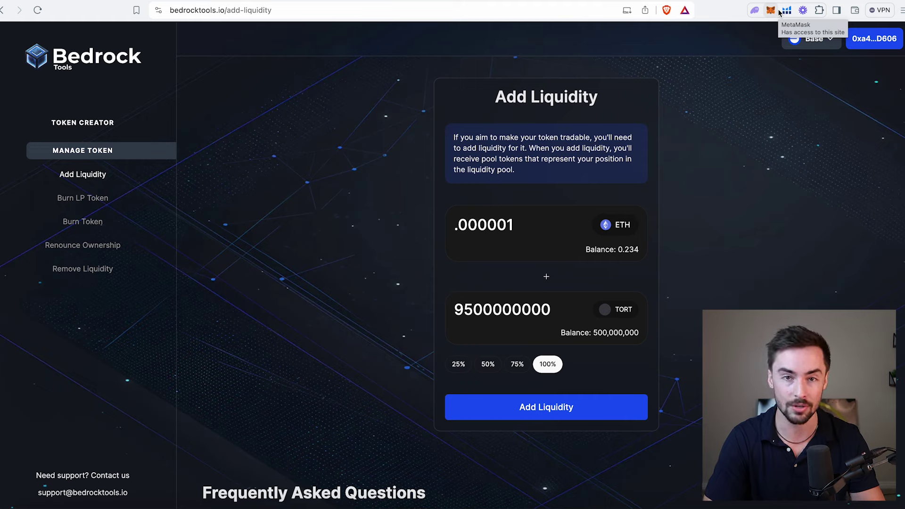
# Burn 100% of the 97.5 TORT LP tokens and confirm the transaction in the wallet.
pyautogui.click(85, 198)
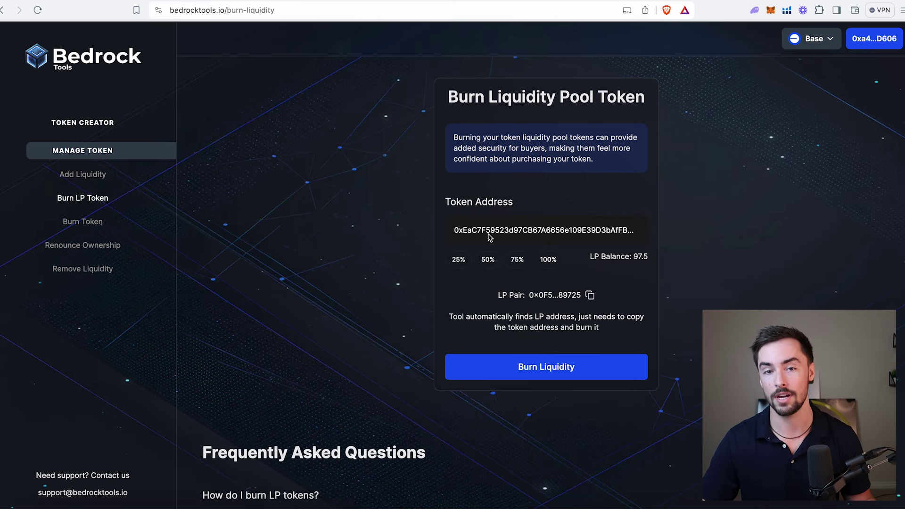
pyautogui.moveTo(596, 264)
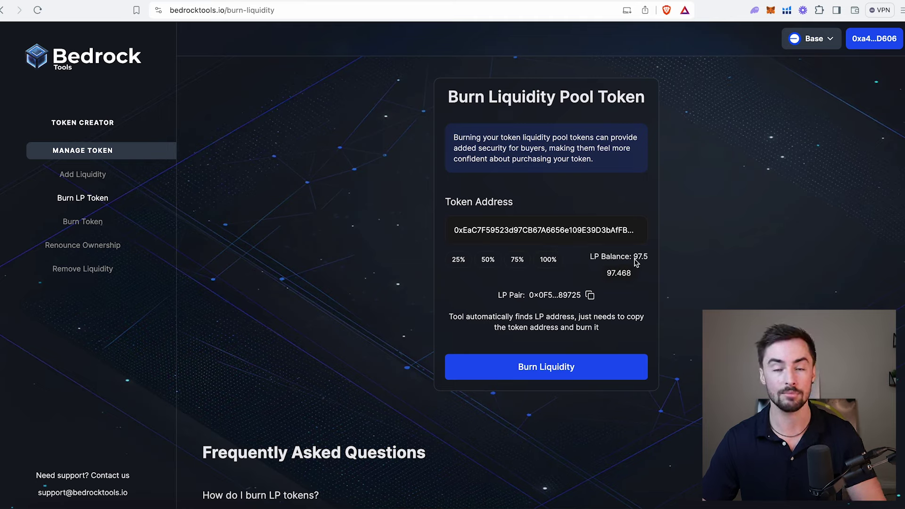
pyautogui.click(548, 260)
pyautogui.click(584, 370)
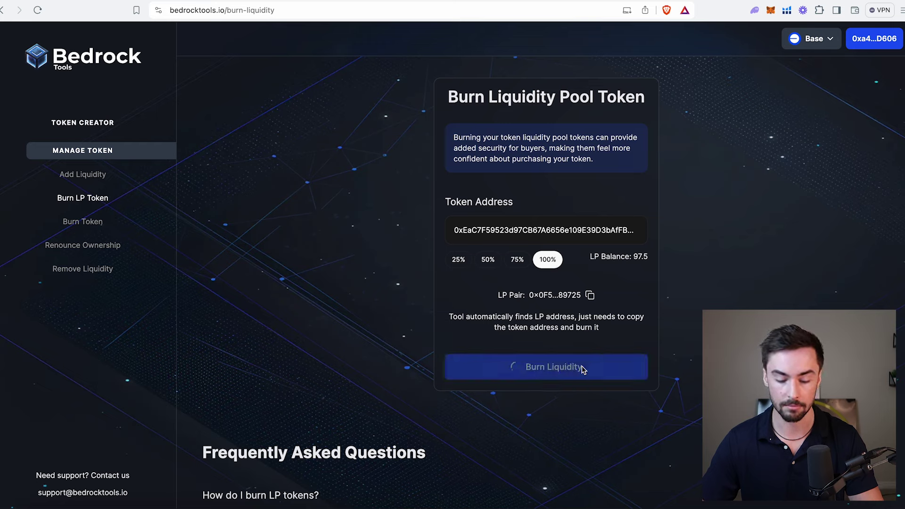
pyautogui.click(878, 291)
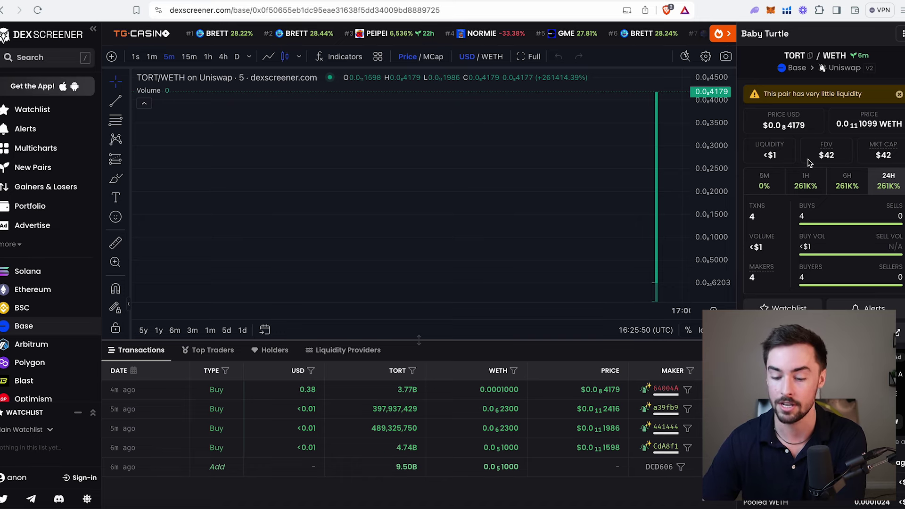
# Scroll the DEX Screener token info panel to review the TORT pair's liquidity and trades.
pyautogui.scroll(-9, 807, 130)
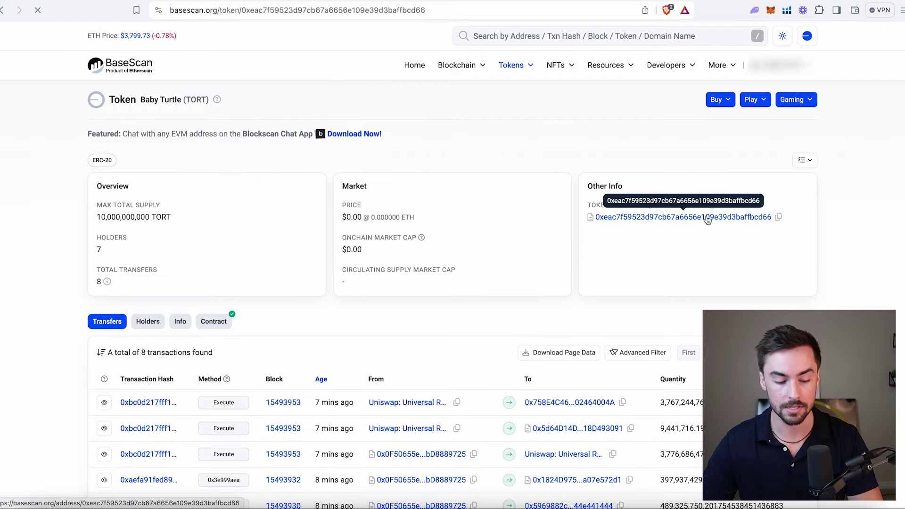
# Check the TORT contract address page, then request Update Token Info from the token tracker.
pyautogui.click(684, 216)
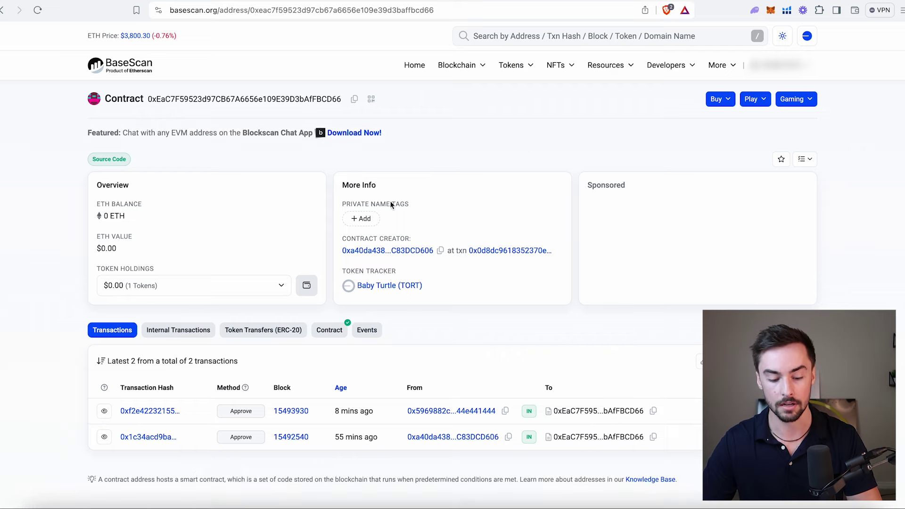
pyautogui.click(400, 284)
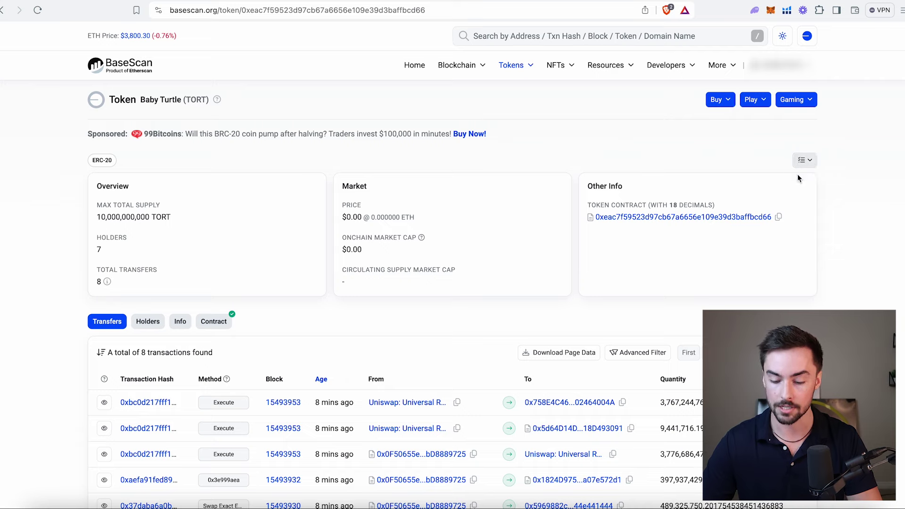
pyautogui.click(805, 161)
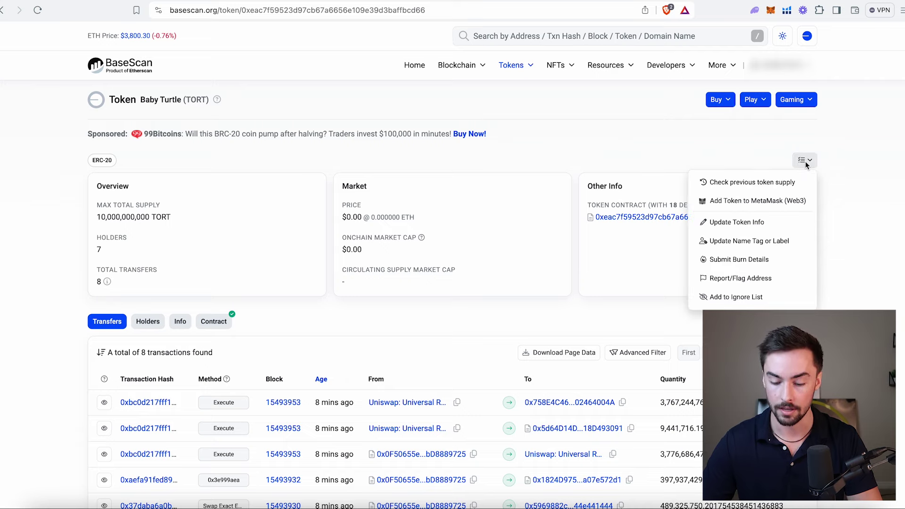
pyautogui.click(747, 222)
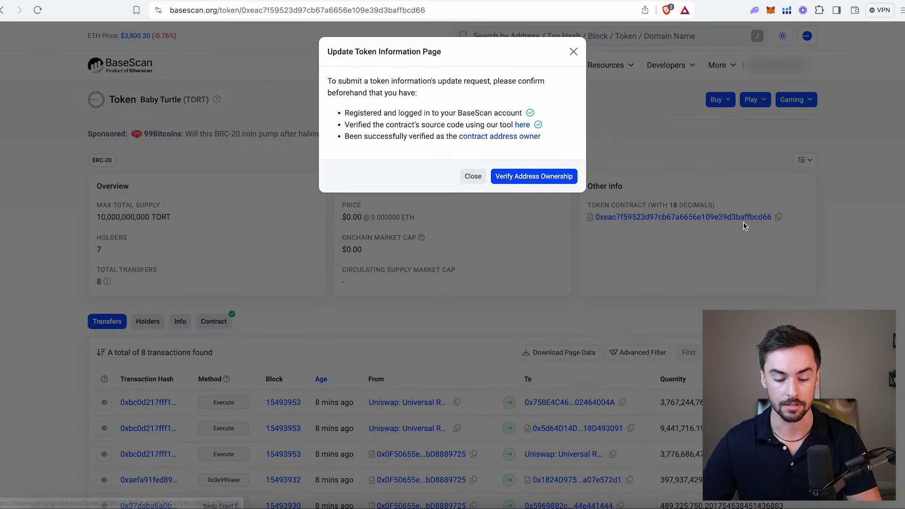
# Connect MetaMask to BaseScan and sign to verify ownership of the TORT contract address.
pyautogui.click(545, 176)
pyautogui.click(471, 377)
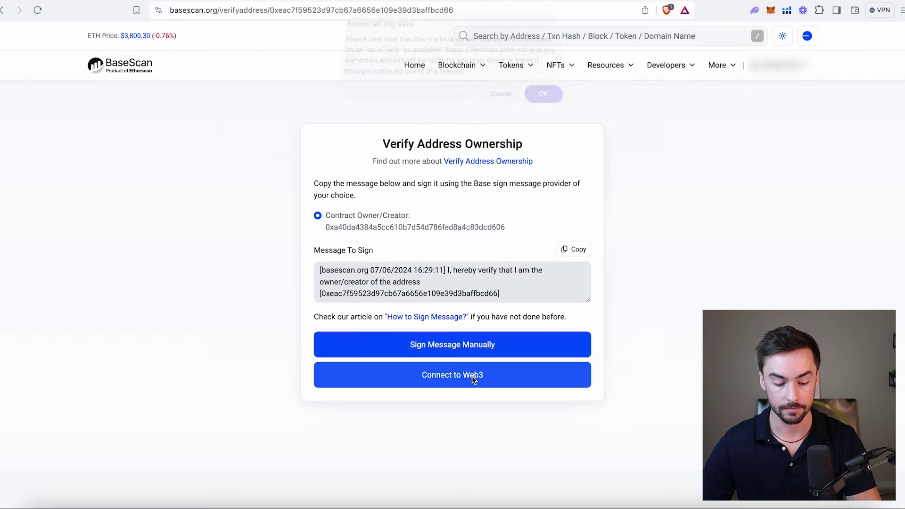
pyautogui.click(541, 104)
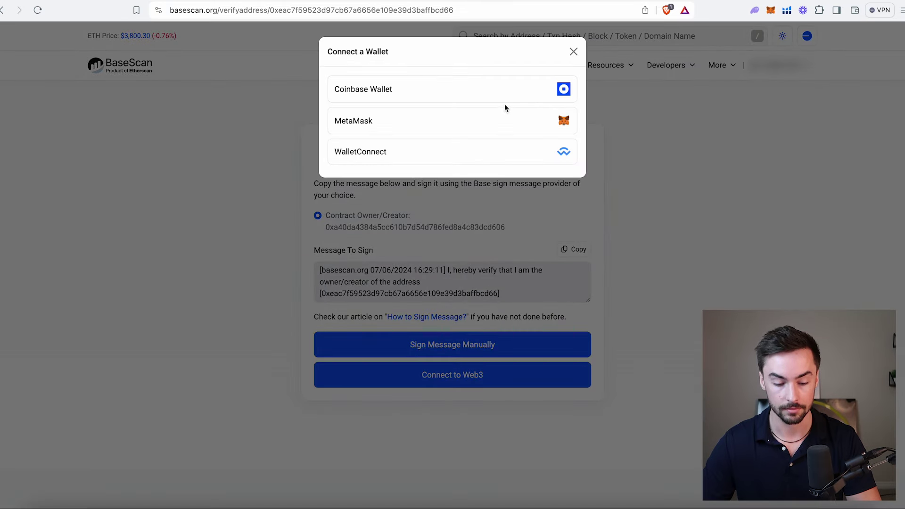
pyautogui.click(499, 123)
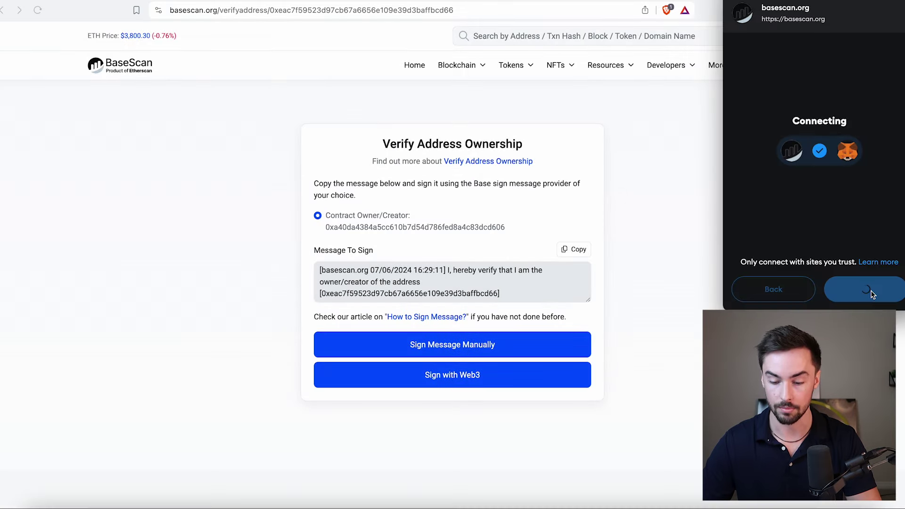
pyautogui.click(868, 291)
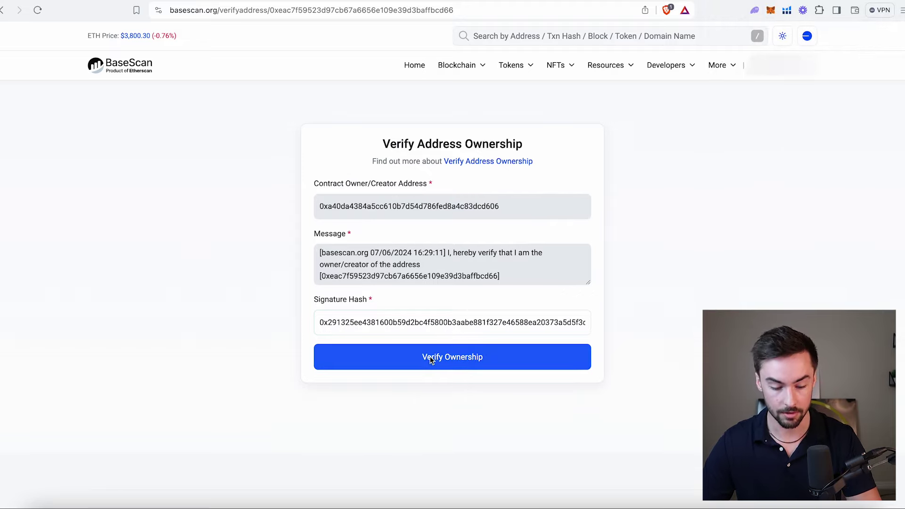
pyautogui.click(430, 360)
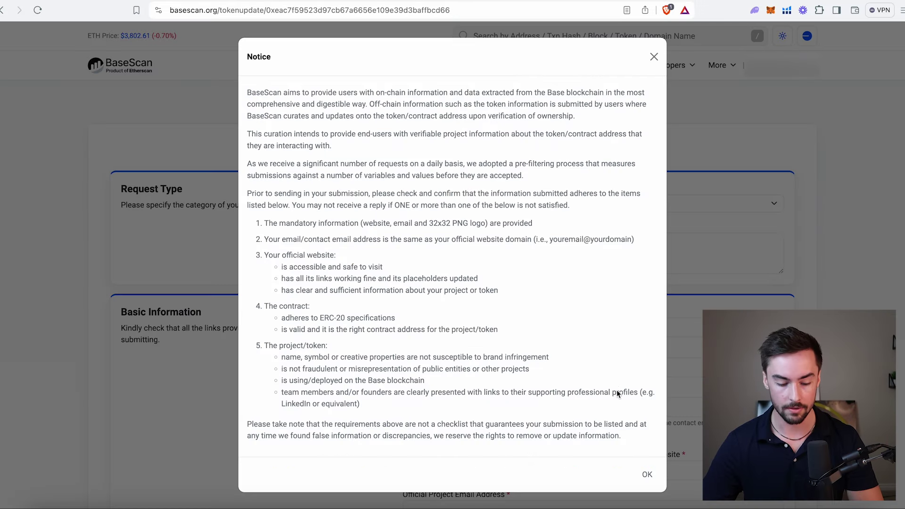
pyautogui.click(647, 475)
# Scroll down through the Token Update Application Form.
pyautogui.scroll(-2, 461, 225)
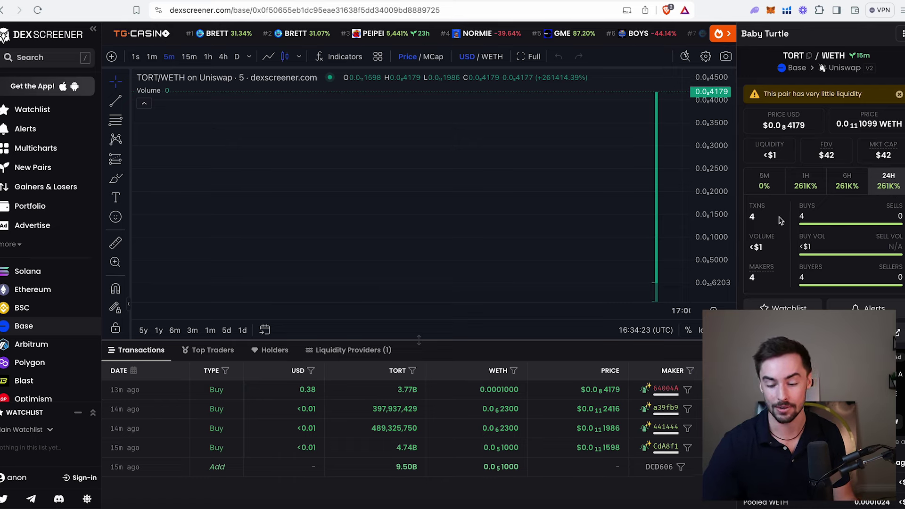
# Highlight the <$1 liquidity figure on the TORT/WETH pair page.
pyautogui.doubleClick(770, 157)
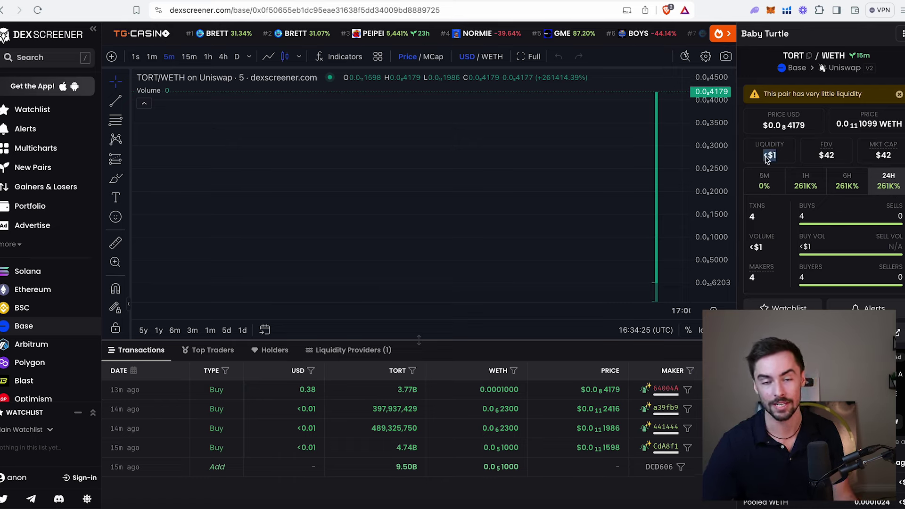